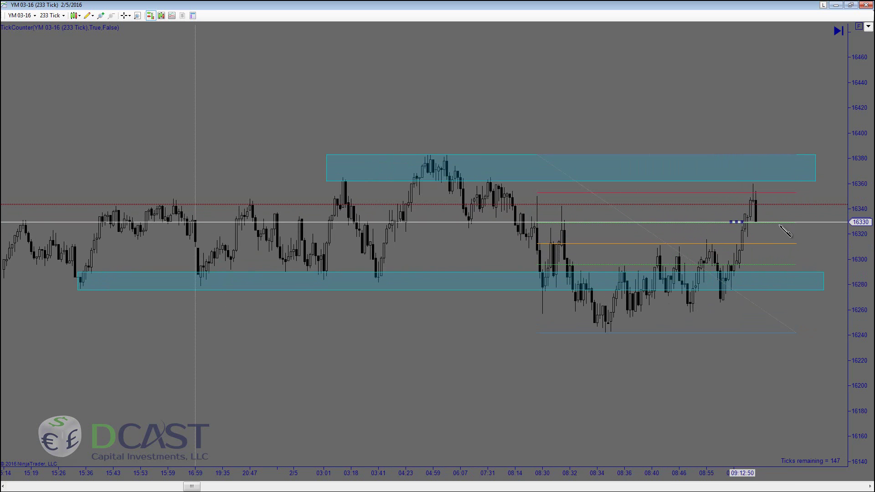
- Draw short horizontal lines at about 16330 and 16390, plus a diagonal line from about 16383 down to 16242
left_click(796, 222)
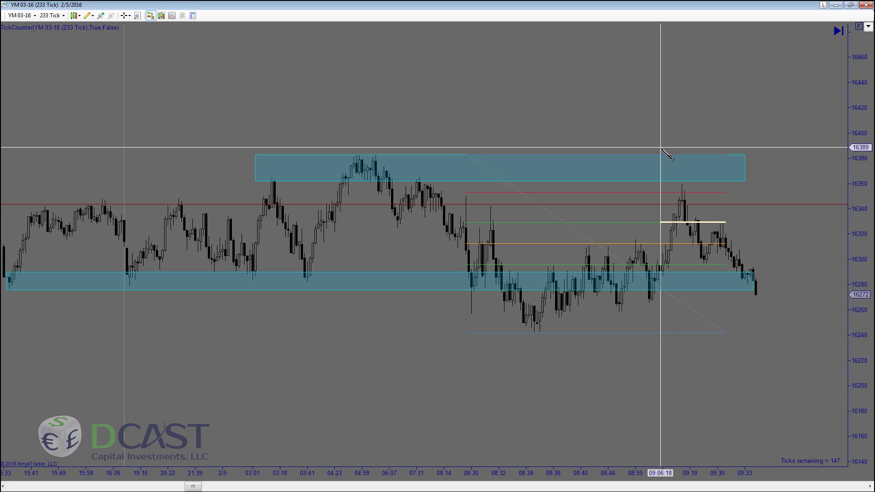
left_click_drag(659, 149, 736, 145)
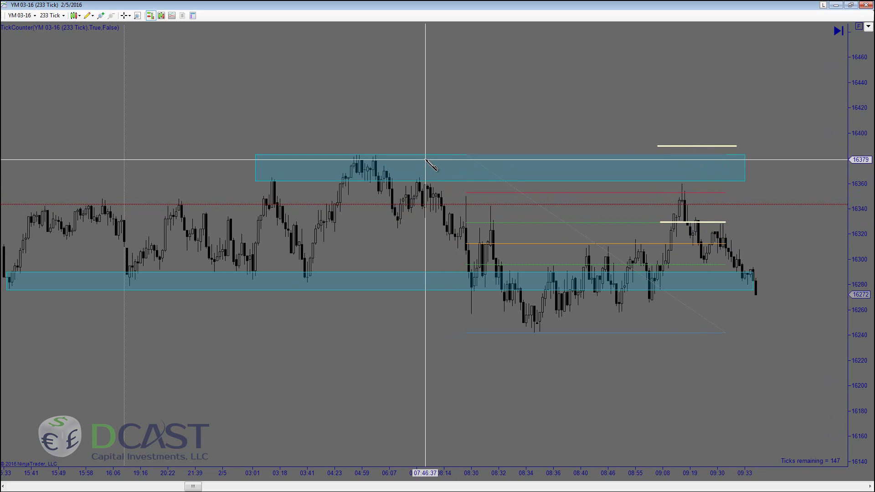
mouse_move(427, 155)
left_mouse_down()
mouse_move(504, 302)
mouse_move(489, 332)
left_mouse_up()
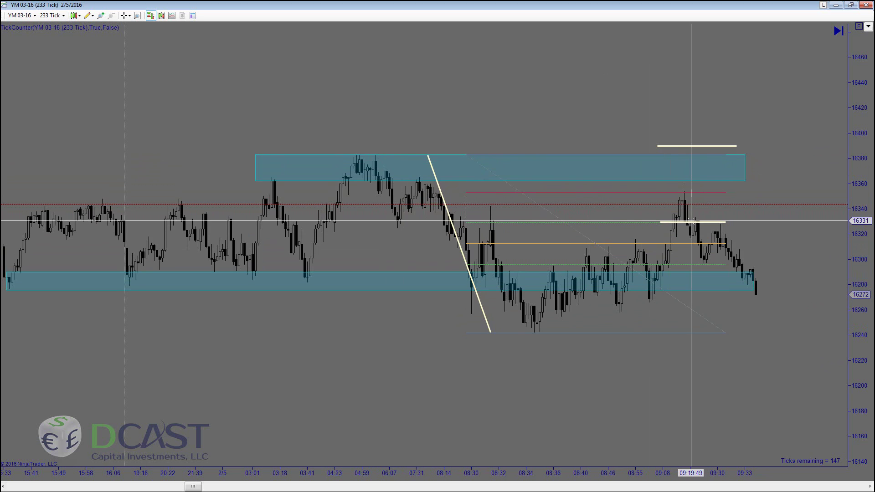
- Lower the 16390 line to about 16323, and draw a Fibonacci retracement from the swing high near 16316 down to about 16239
left_click_drag(692, 151, 711, 233)
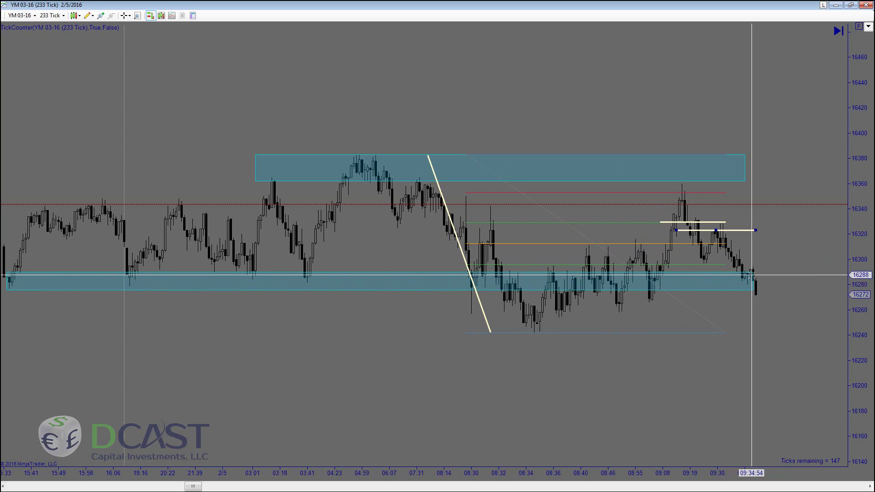
scroll(752, 274, "down", 4)
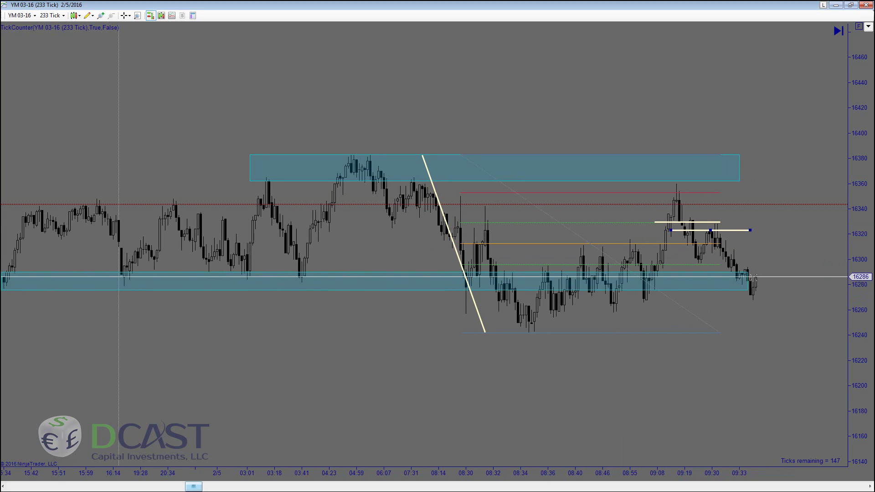
scroll(773, 276, "down", 2)
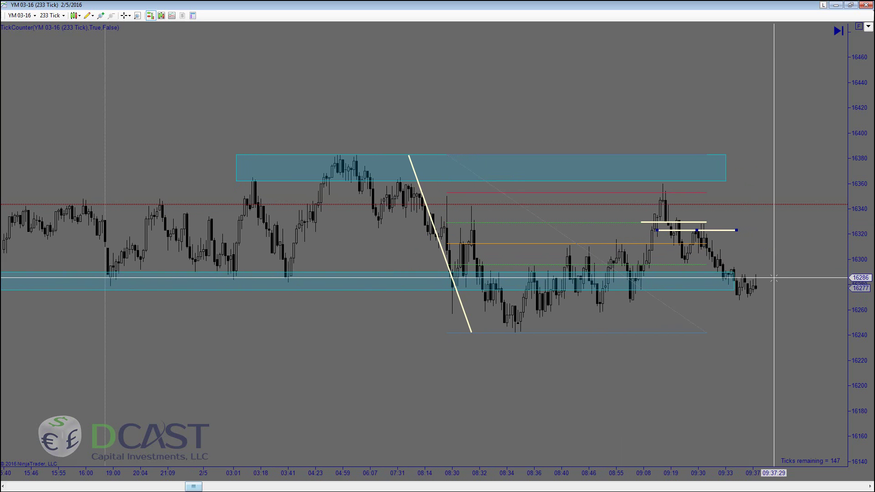
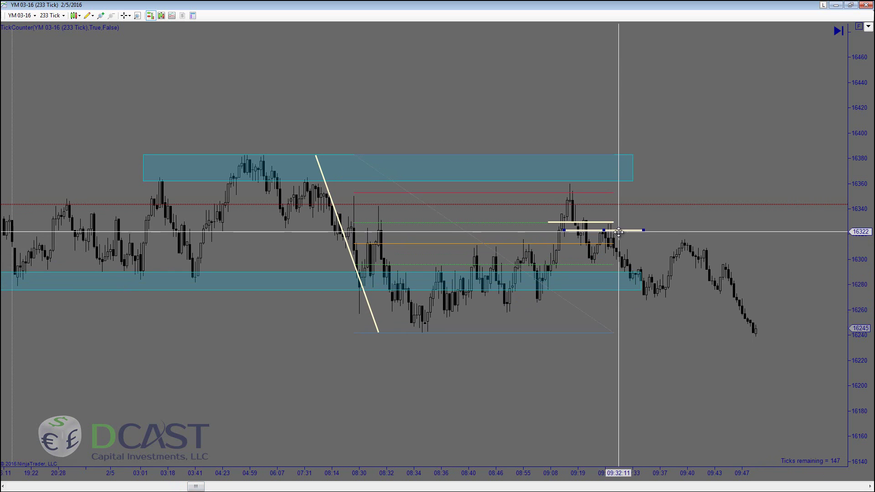
left_click(700, 239)
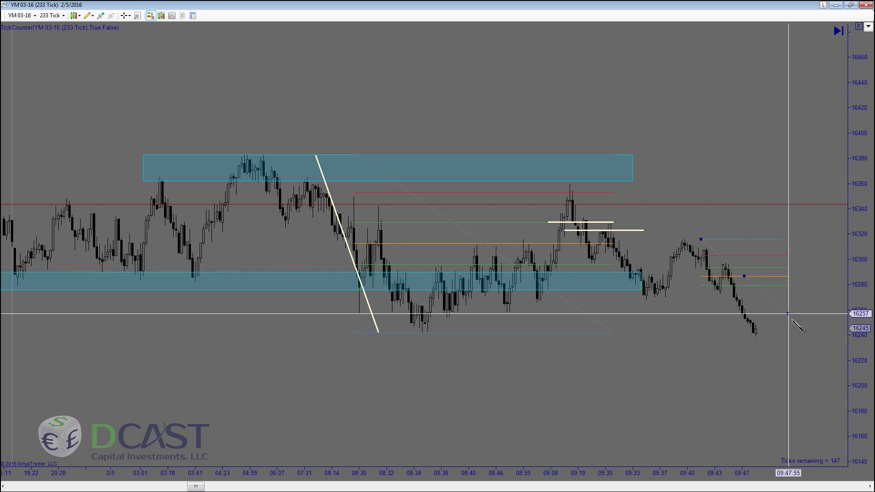
left_click(802, 335)
left_click(805, 337)
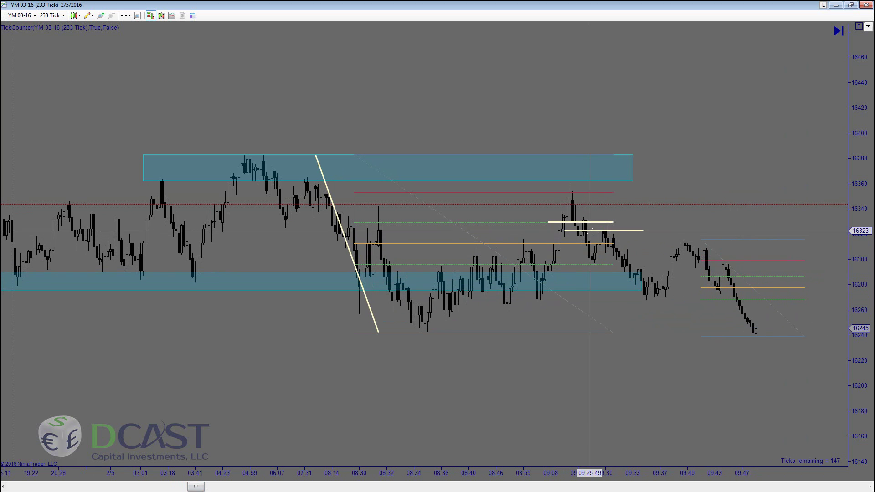
- Move the 16323 line down to about 16274 near 09:43, and the diagonal line to start at the 09:19 swing high
left_click_drag(586, 231, 707, 293)
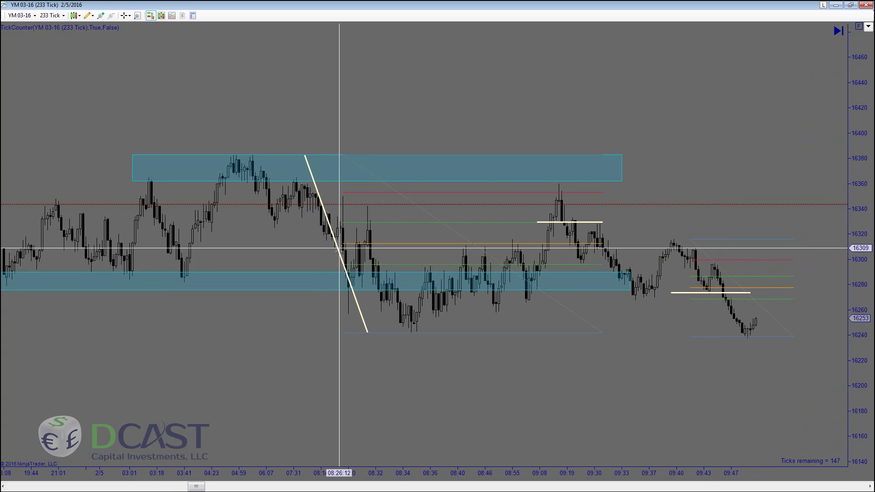
left_click_drag(338, 249, 594, 279)
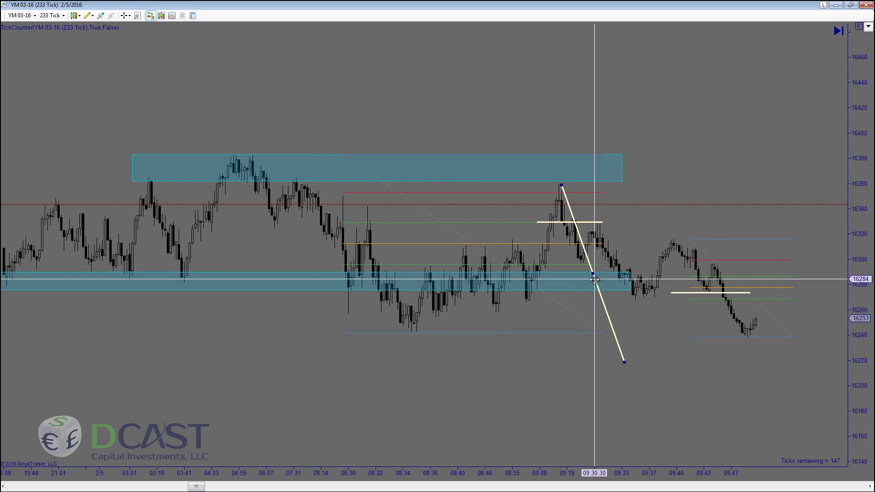
left_click(727, 362)
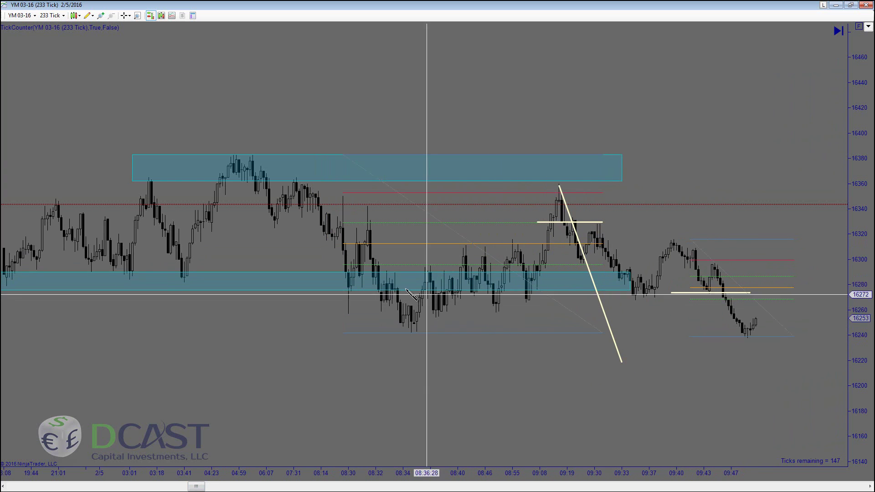
- Draw a Fibonacci extension from about 16383 down to 16242 and back up to 16383 near 09:40
left_click(331, 154)
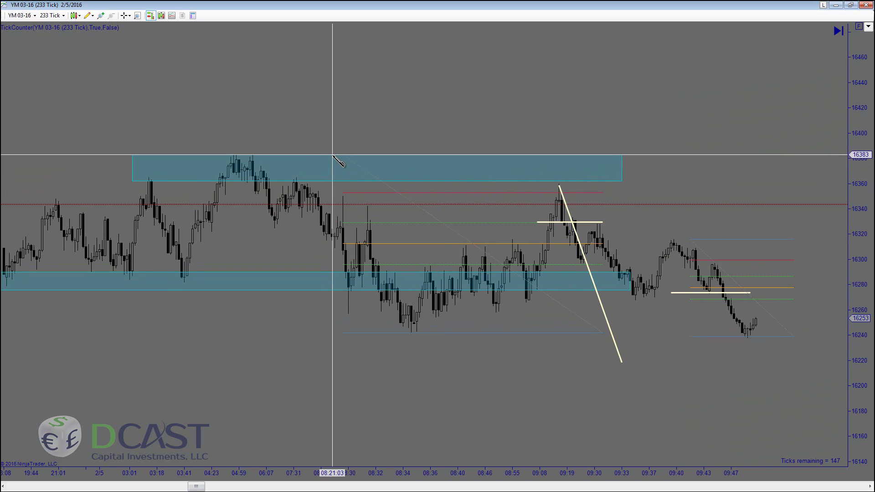
left_click_drag(431, 326, 444, 332)
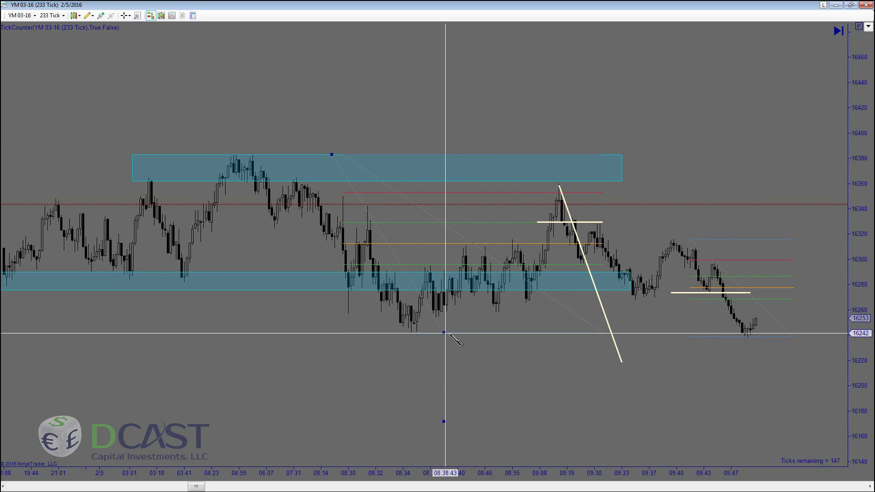
left_click(444, 332)
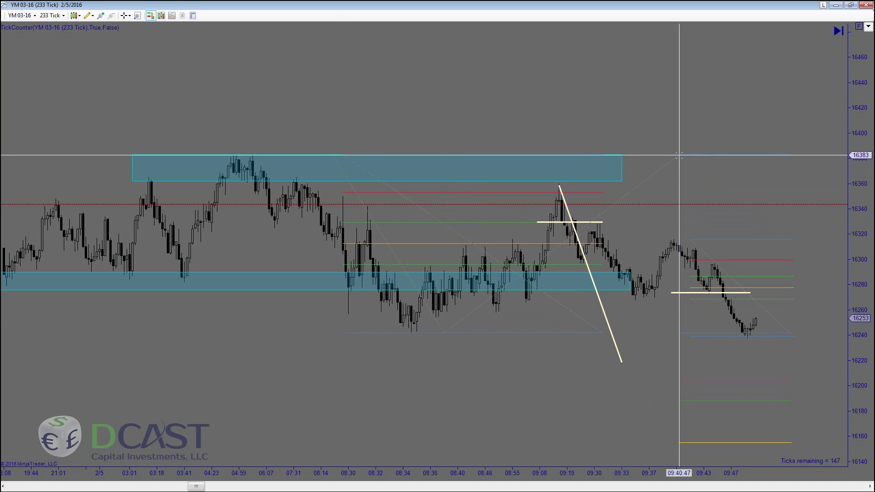
left_click(678, 155)
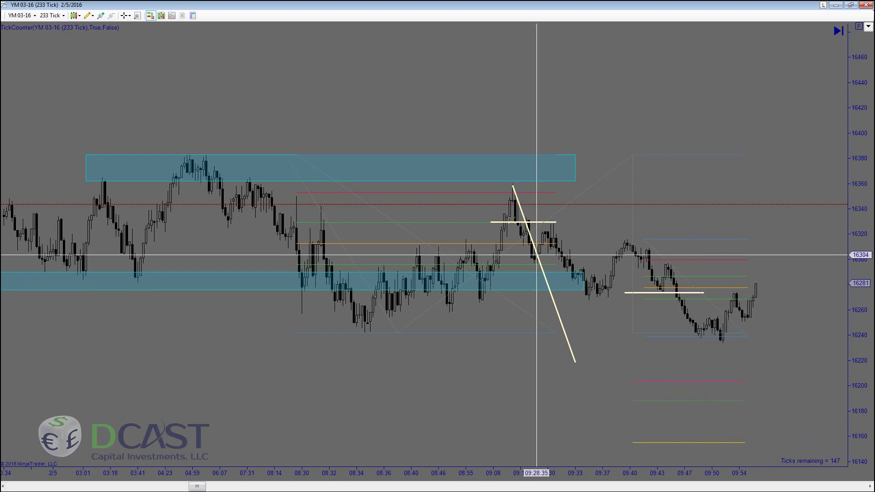
- Measure with a ruler from the 16330 line to the 16274 line, placing its label above the upper zone
left_click(91, 17)
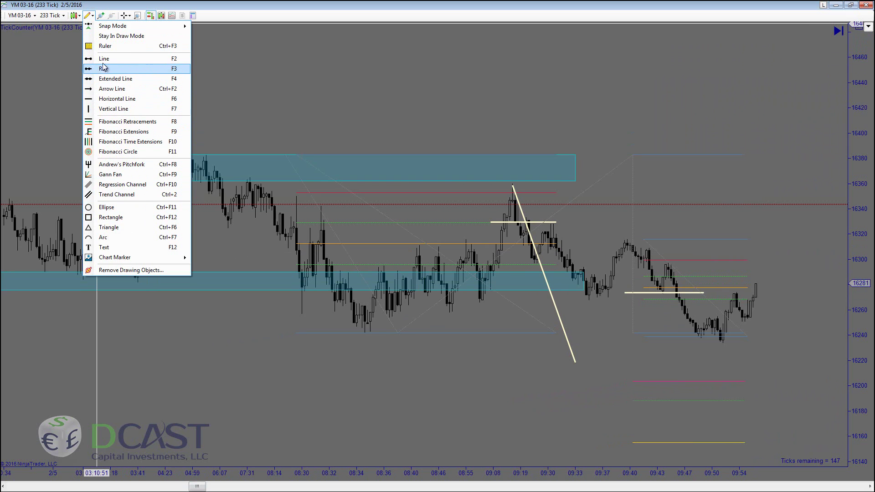
left_click(115, 58)
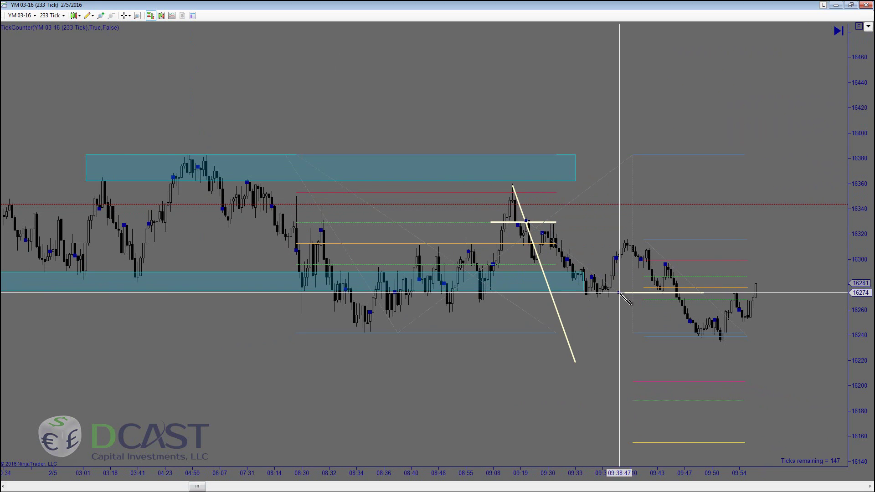
left_click(507, 137)
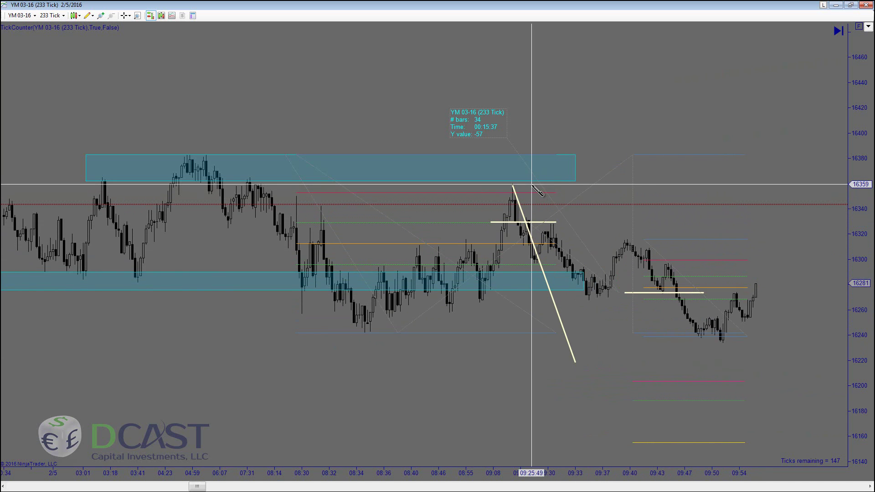
- Add a second diagonal line from the 09:40 high to about 16225, and extend the lower zone past 09:56, spanning about 16271 to 16297
mouse_move(531, 184)
left_mouse_down()
mouse_move(579, 299)
mouse_move(673, 318)
mouse_move(672, 343)
left_mouse_up()
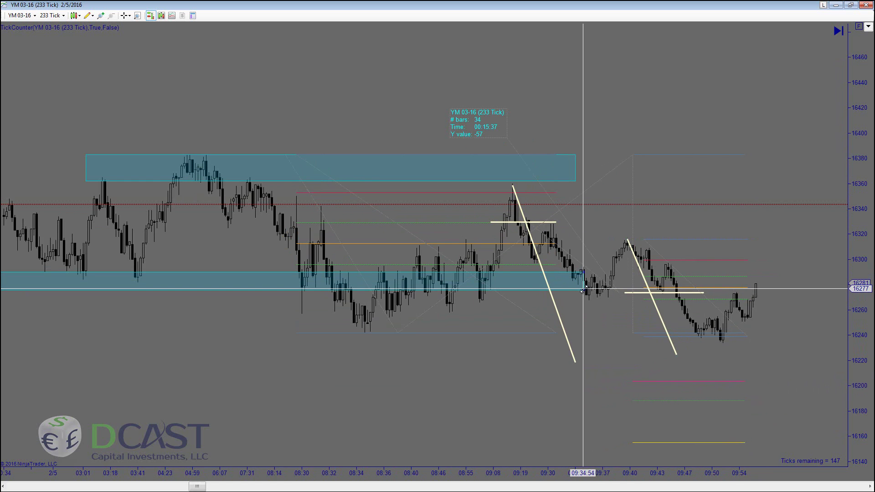
left_click_drag(585, 290, 784, 264)
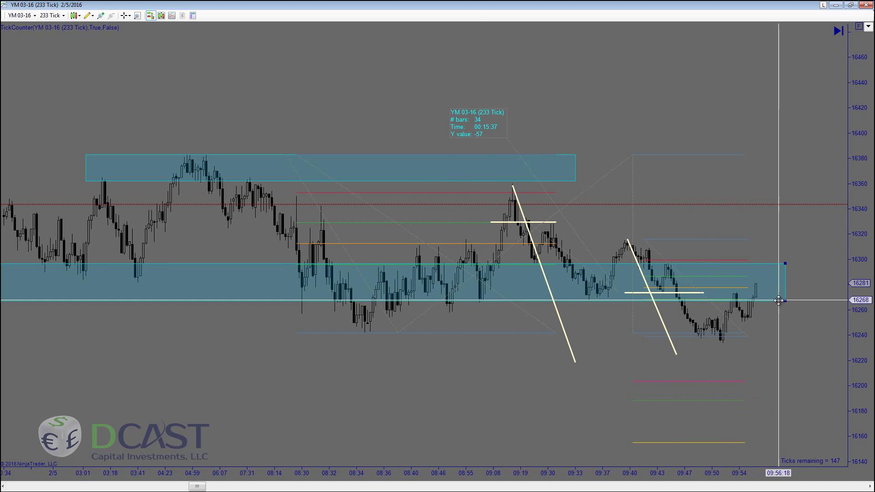
left_click_drag(780, 302, 784, 297)
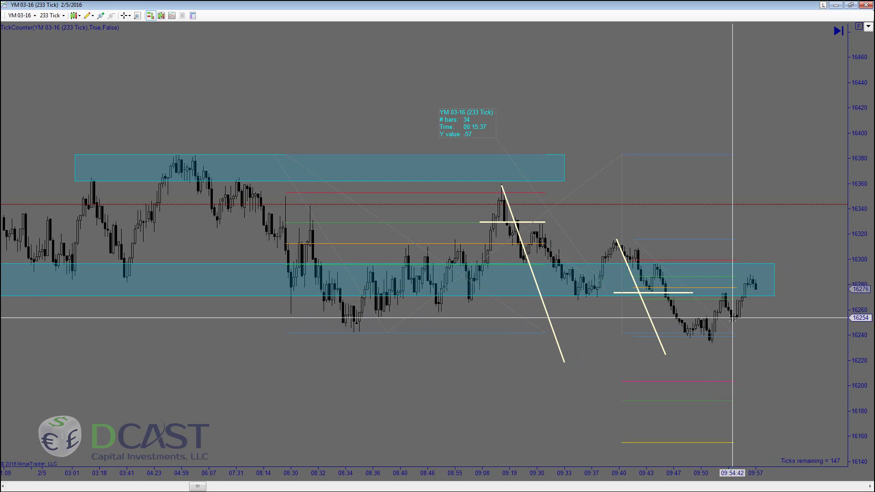
- Draw a short horizontal line at about 16276 near 09:57 and another above it at about 16308
left_click(748, 290)
left_click(784, 290)
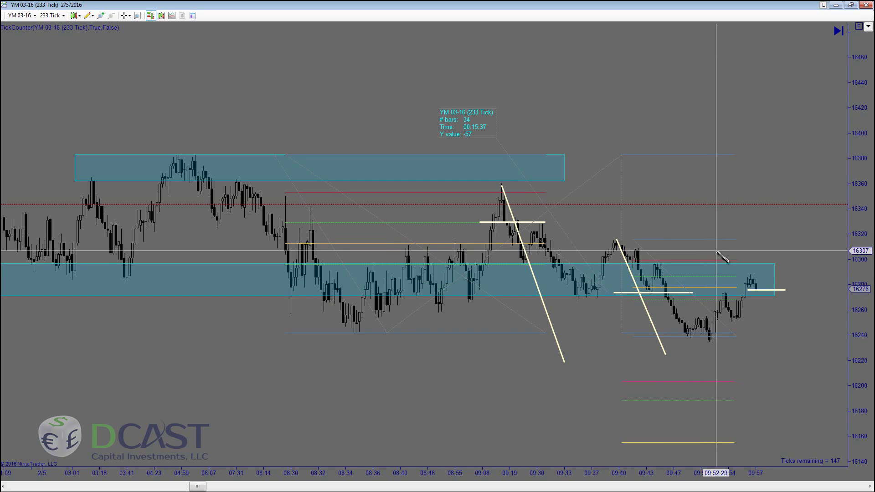
left_click(714, 252)
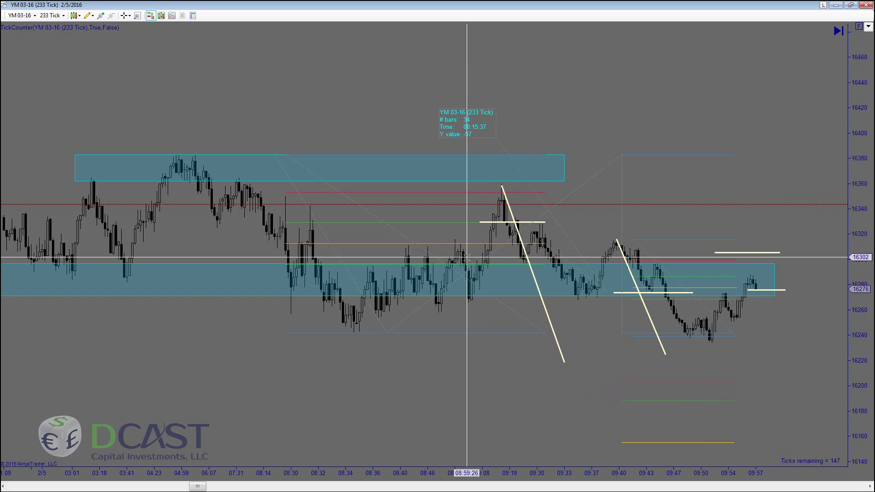
left_click_drag(737, 252, 737, 250)
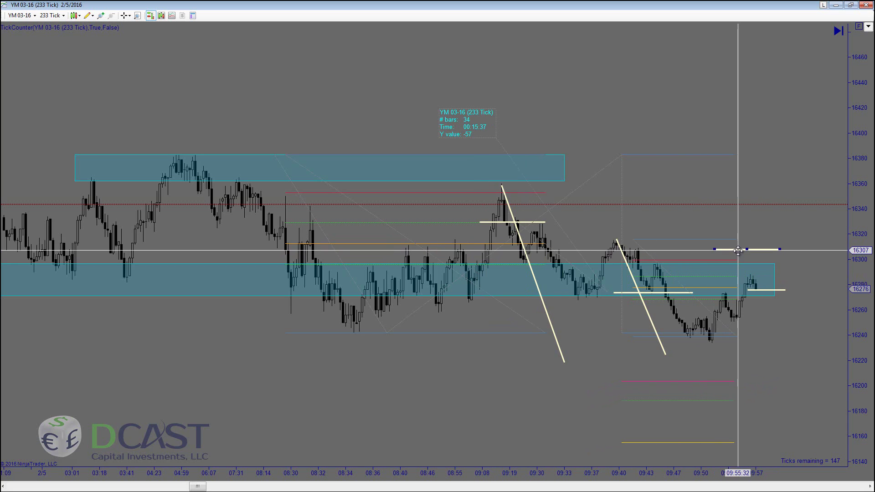
left_click(751, 337)
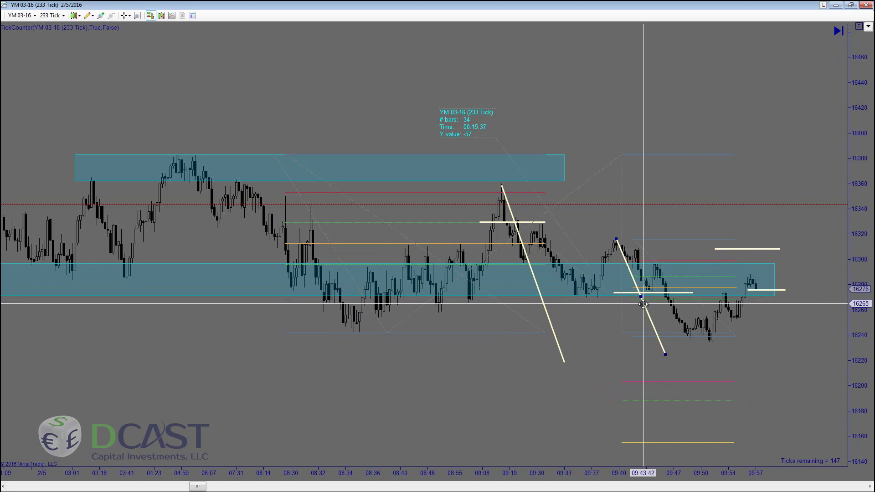
- Add a third diagonal line from the high near 16288 to about 16197, and lower the 16308 line to about 16253
left_click_drag(642, 304, 779, 342)
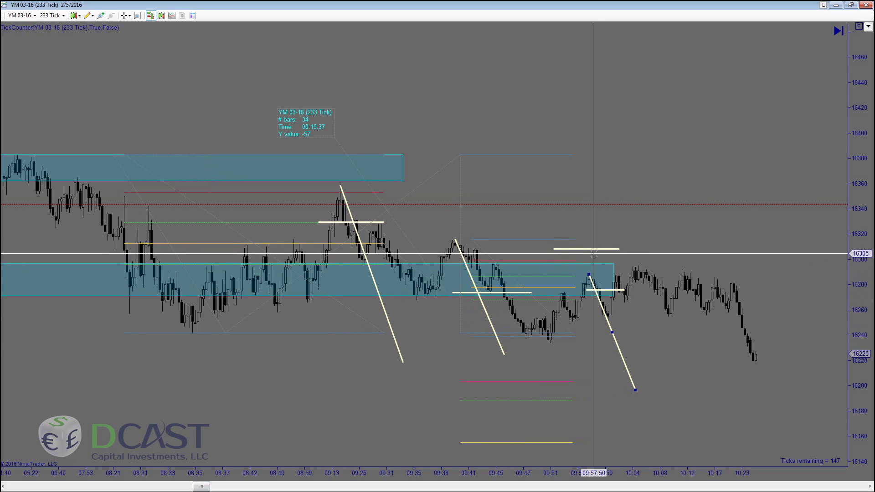
left_click_drag(594, 250, 659, 320)
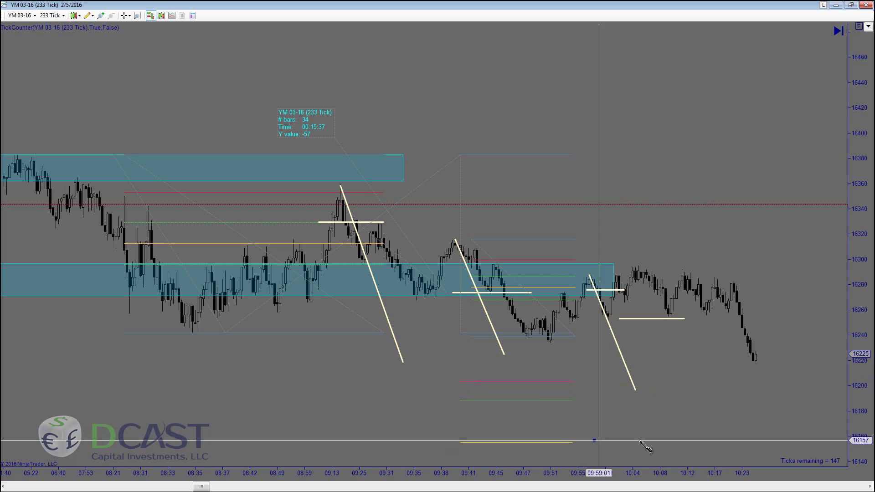
- Draw a long horizontal line at about 16157, and a Fibonacci retracement from the 10:11 high near 16292 down to 16219
left_click(784, 440)
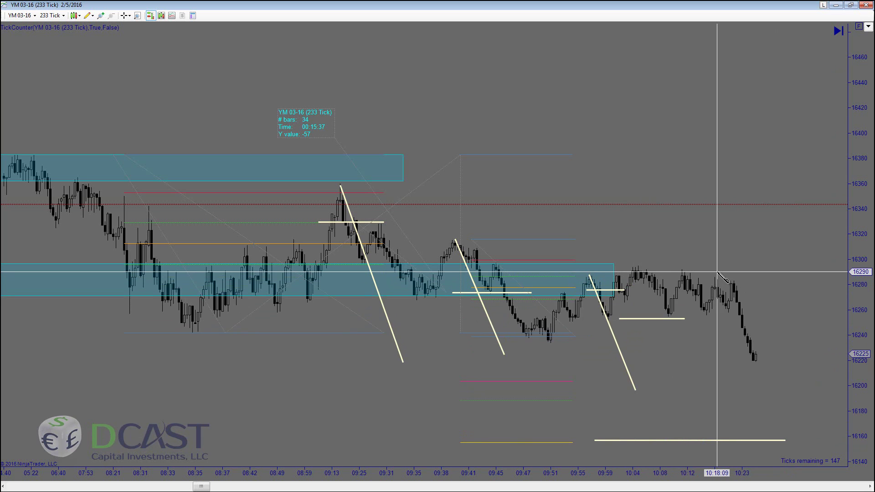
left_click(682, 269)
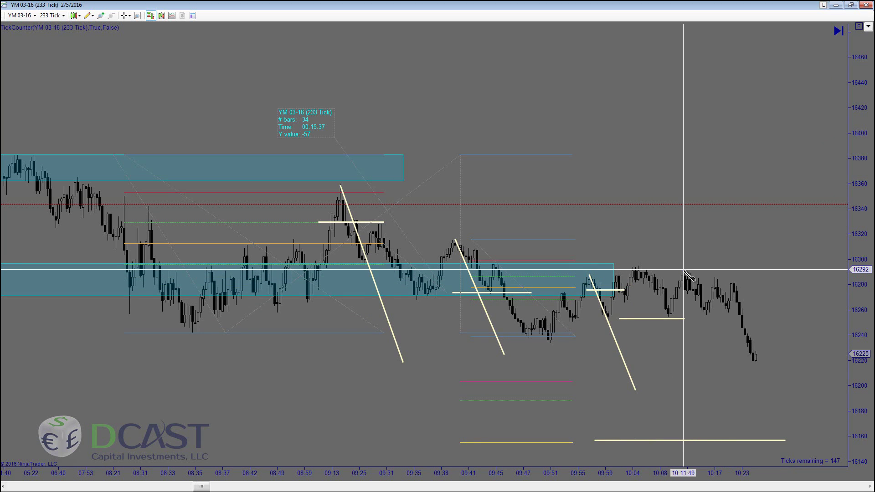
left_click(800, 361)
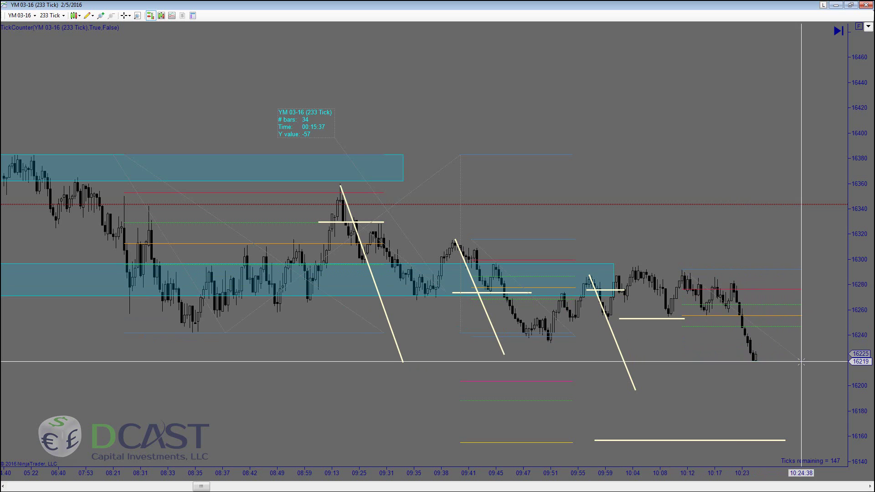
- Move the short 16253 line to about 16250 near 10:23, and draw a Fibonacci retracement from the 10:26 high near 16234 down to 16178
left_click(663, 319)
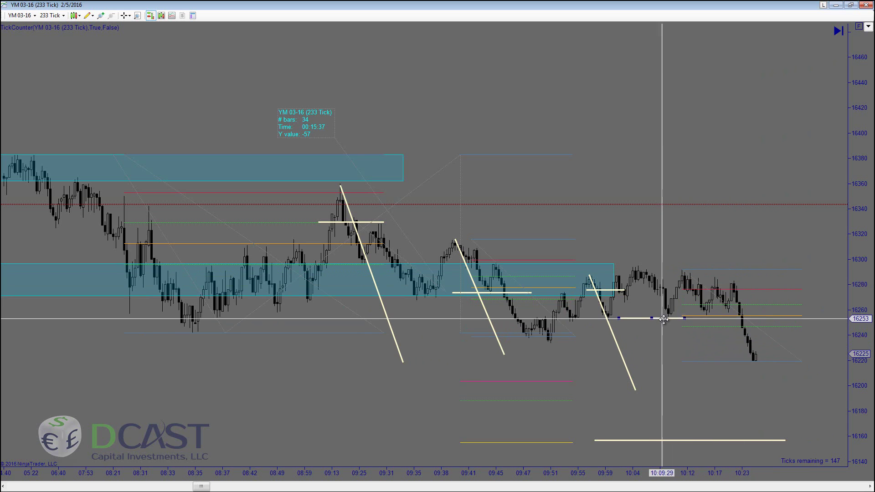
left_click_drag(663, 319, 762, 322)
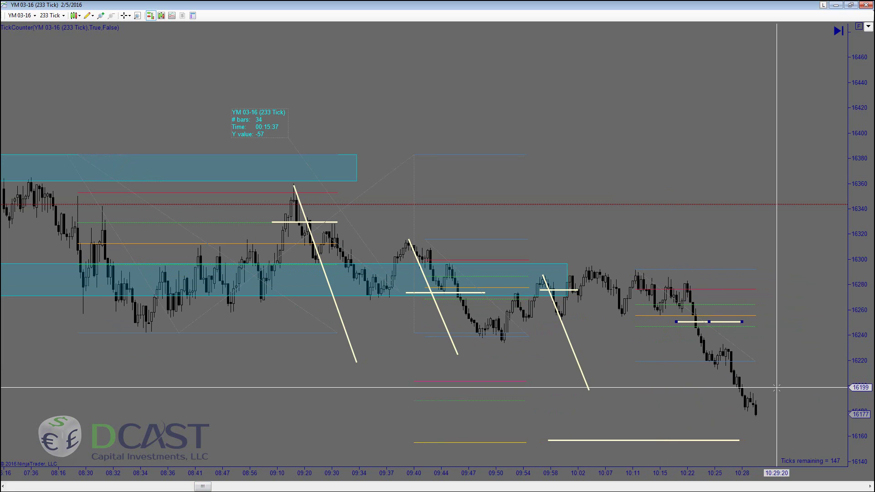
left_click(725, 344)
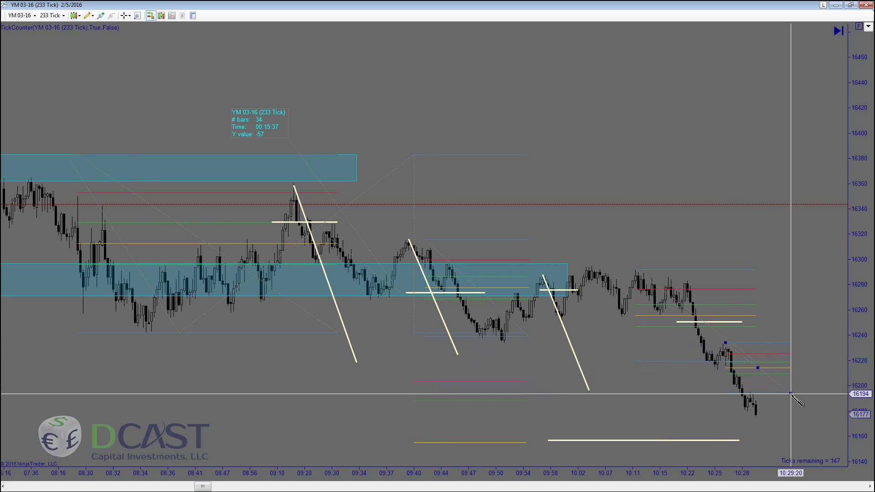
left_click(791, 395)
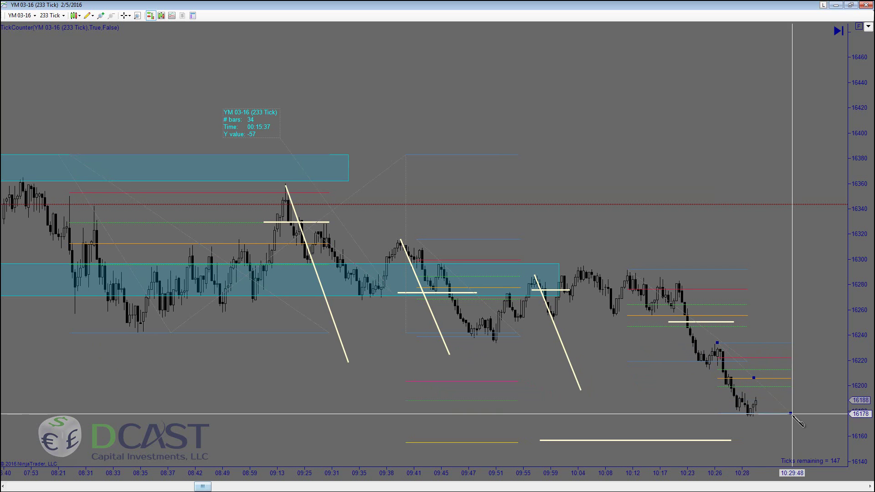
left_click(796, 416)
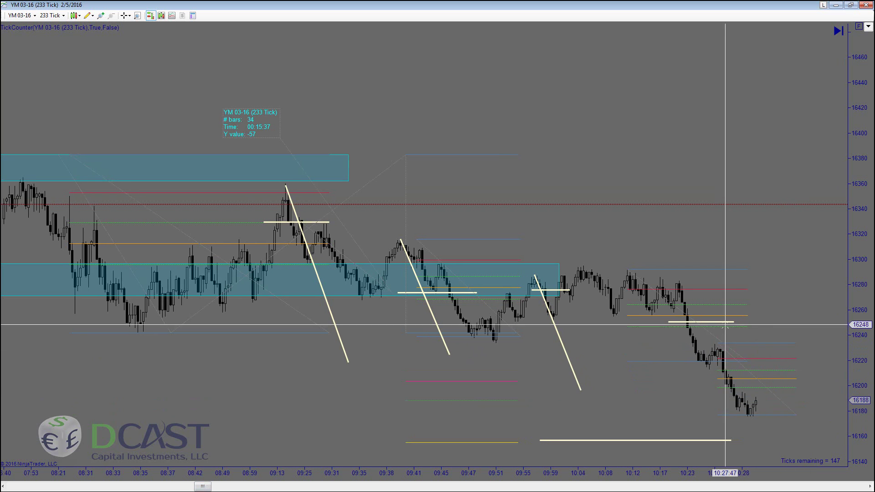
- Move the short 16250 line to about 16203 near 10:27, and lower the long horizontal line to about 16101
left_click_drag(722, 321, 768, 383)
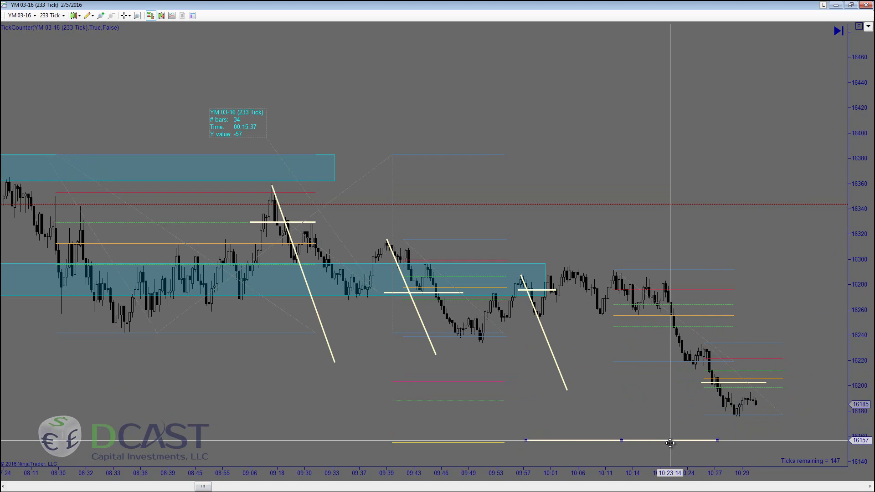
left_click_drag(670, 440, 672, 455)
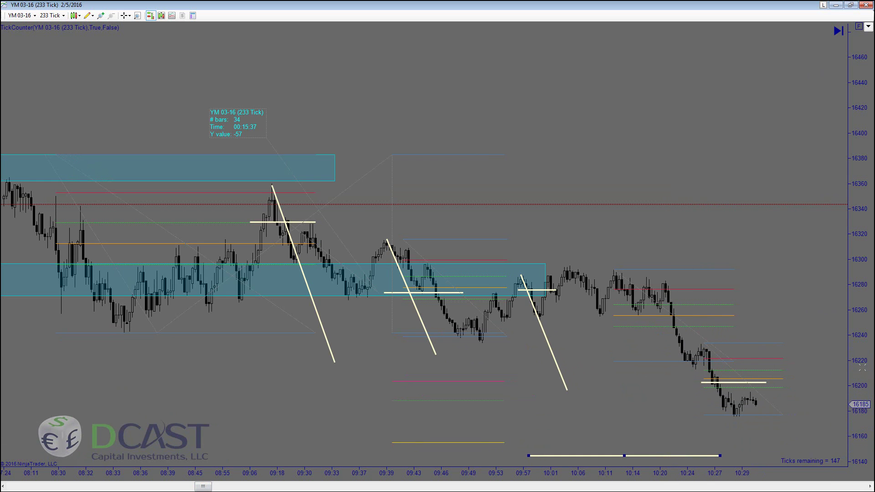
left_click_drag(527, 464, 527, 393)
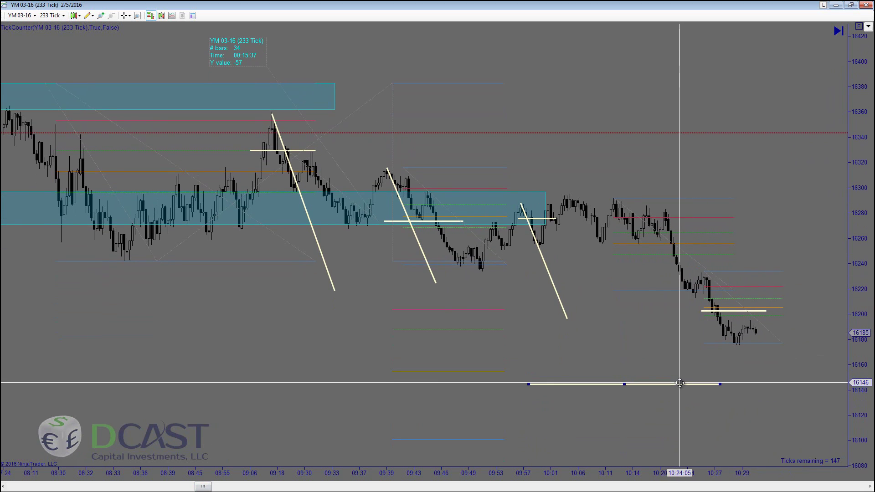
left_click_drag(679, 383, 739, 439)
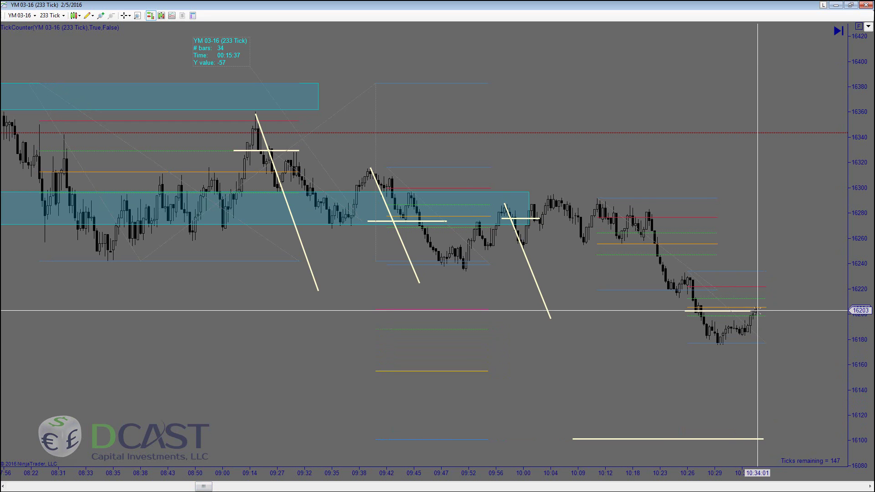
- Add a ruler measuring the drop from the 16276 line near 10:00 to the 16203 line, placing its label above the upper zone
left_click(93, 16)
left_click(100, 47)
left_click(198, 117)
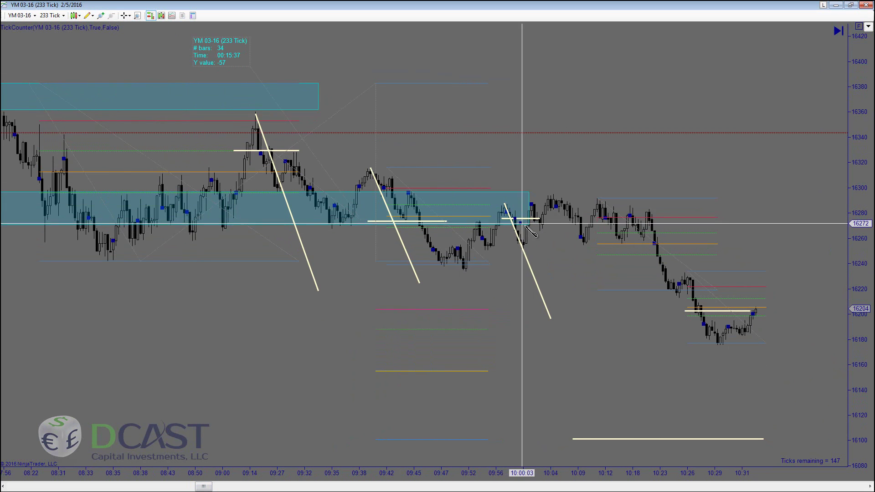
left_click(686, 296)
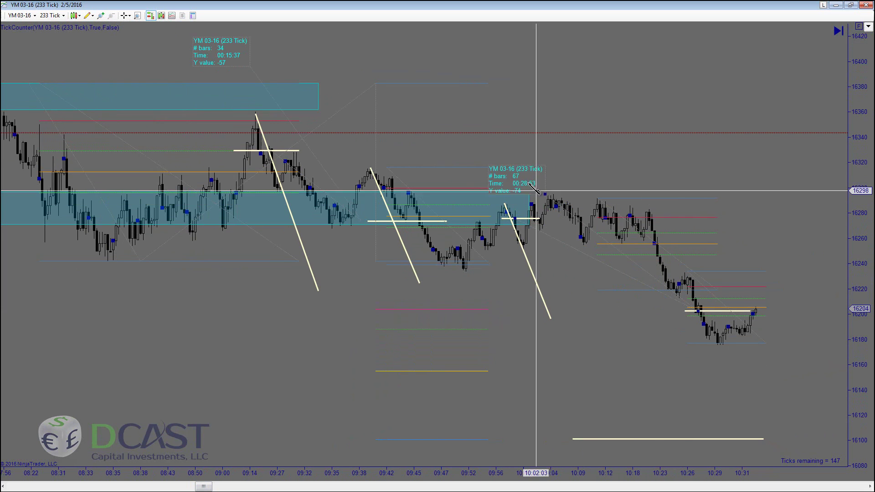
left_click(352, 69)
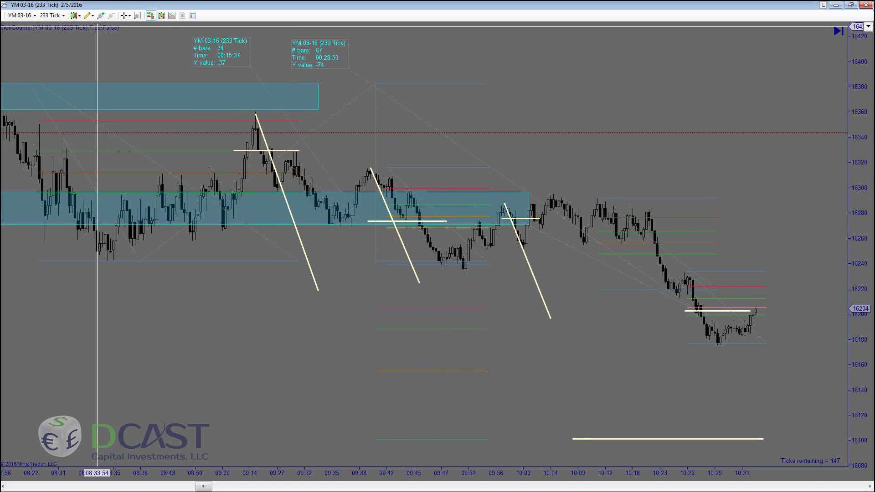
- Measure the rise from the 16276 line to the 10:05 high near 16294 with the ruler, discarding the ruler
left_click(87, 15)
left_click(104, 46)
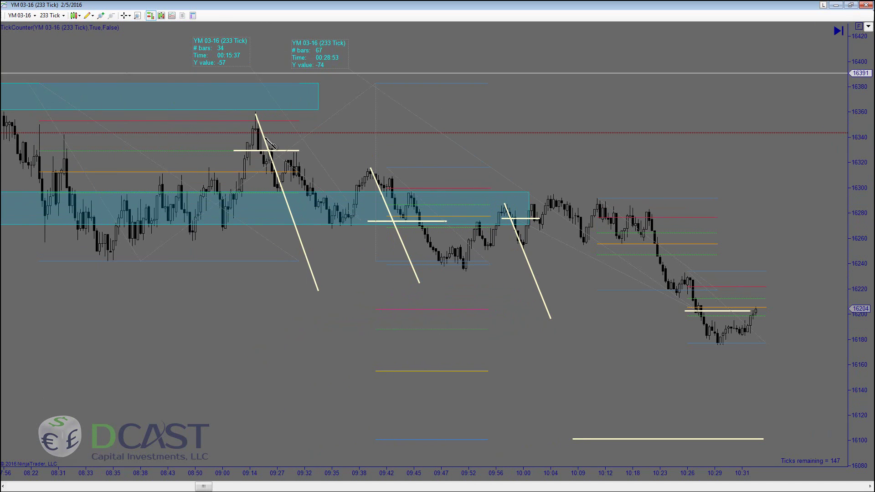
left_click(553, 195)
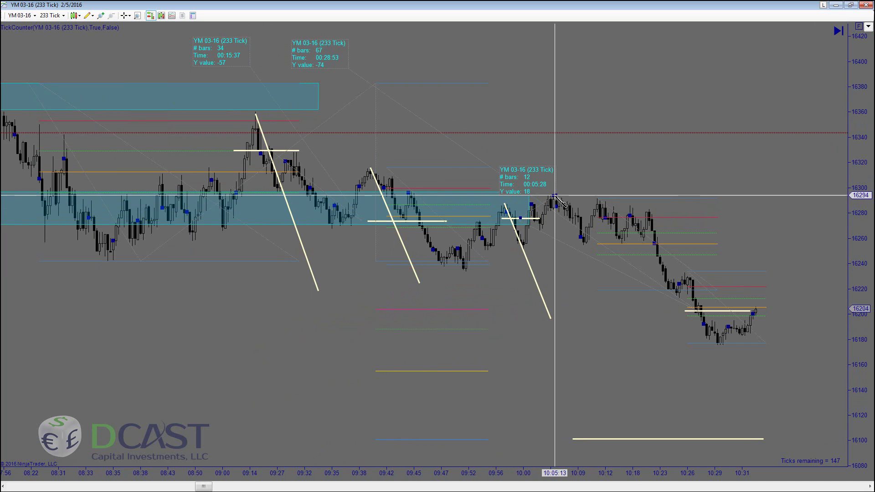
key("Escape")
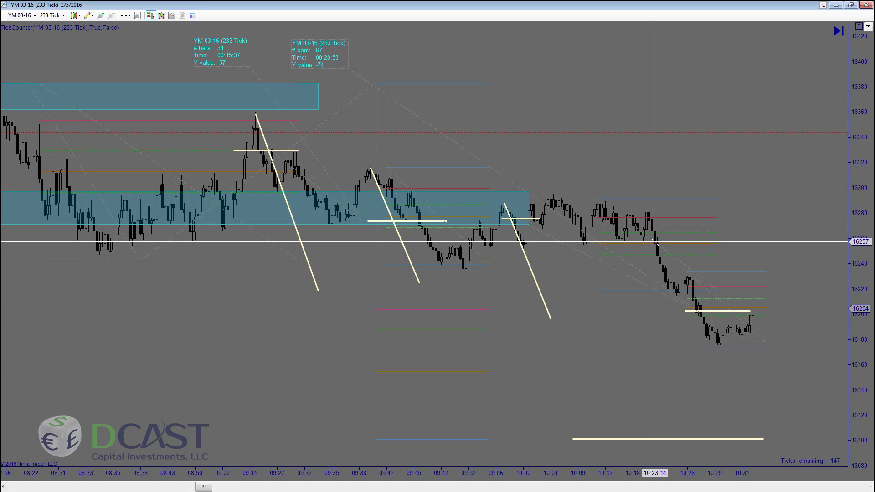
- Delete the Fibonacci retracement at the 10:11 high, and stretch the remaining one to span from that high near 16293 down to about 16176
left_click(657, 239)
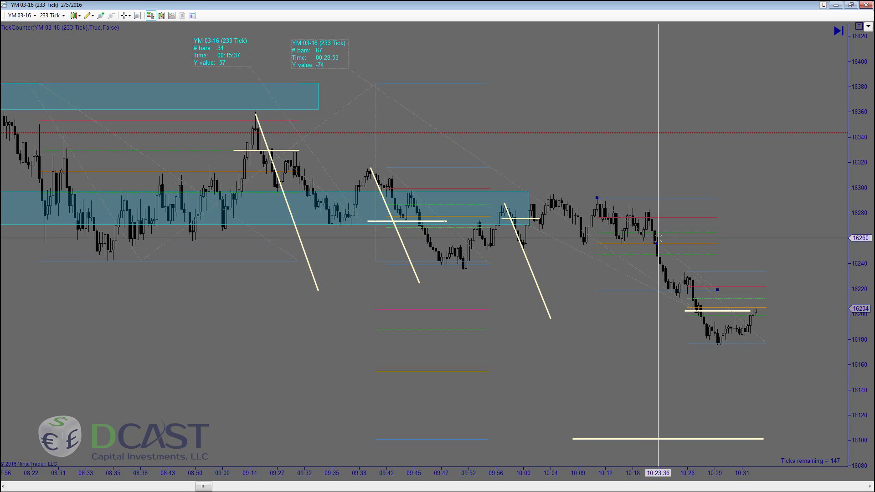
key("Delete")
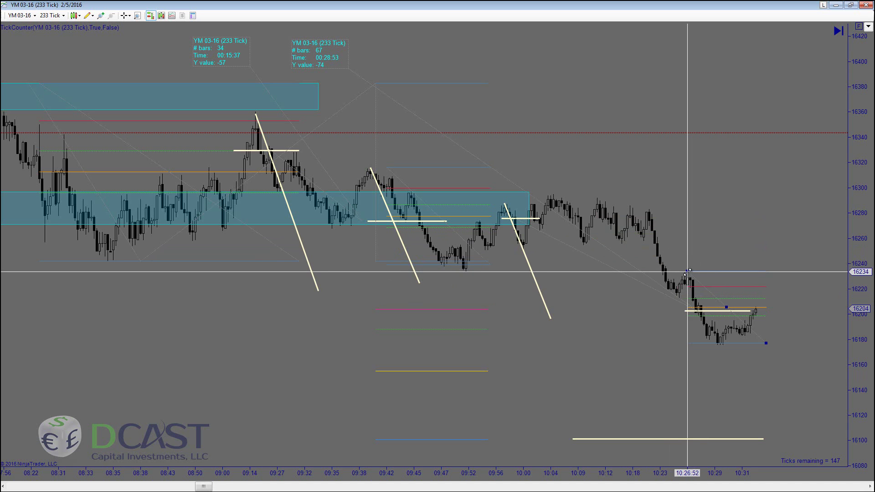
mouse_move(687, 272)
left_mouse_down()
mouse_move(629, 207)
mouse_move(604, 197)
left_mouse_up()
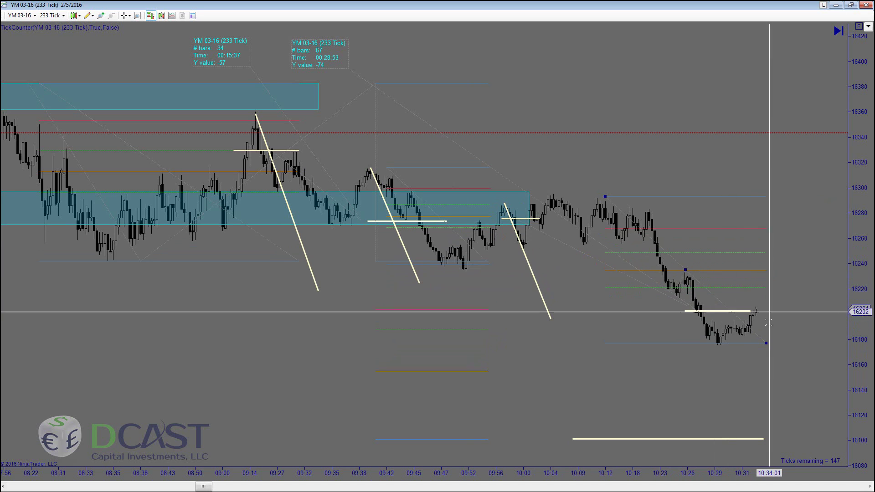
left_click_drag(766, 343, 775, 344)
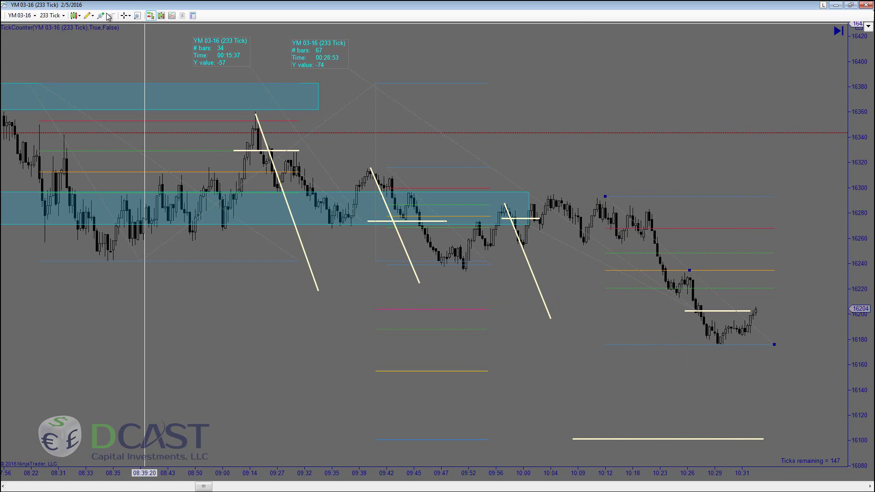
- Draw a rectangle zone from about 16236 to 16212, running from the 09:50 low to the latest bars past 10:31
left_click(89, 16)
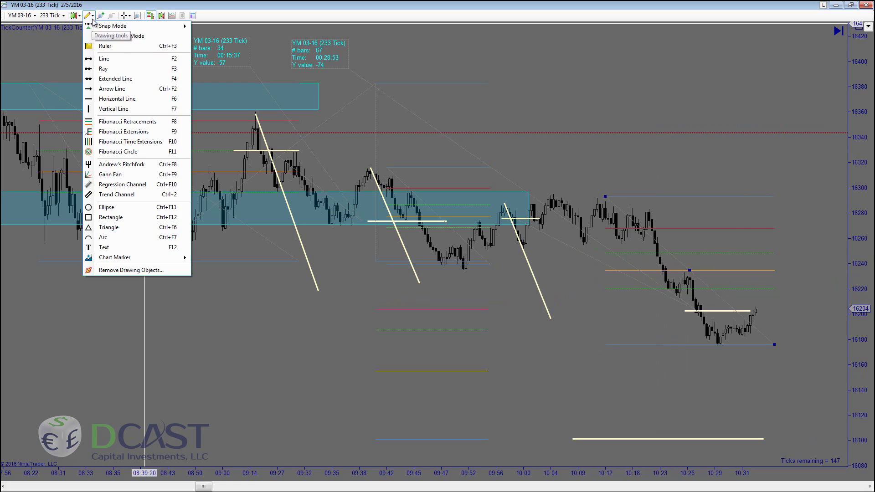
left_click(122, 218)
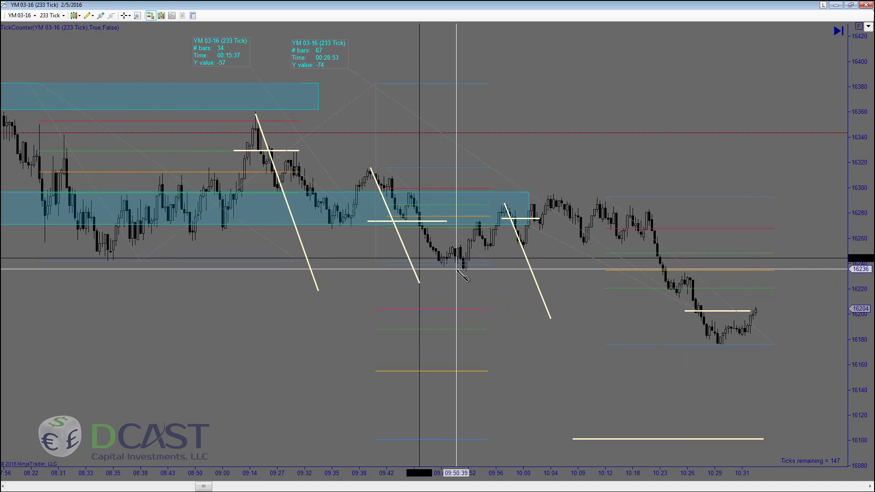
left_click(457, 269)
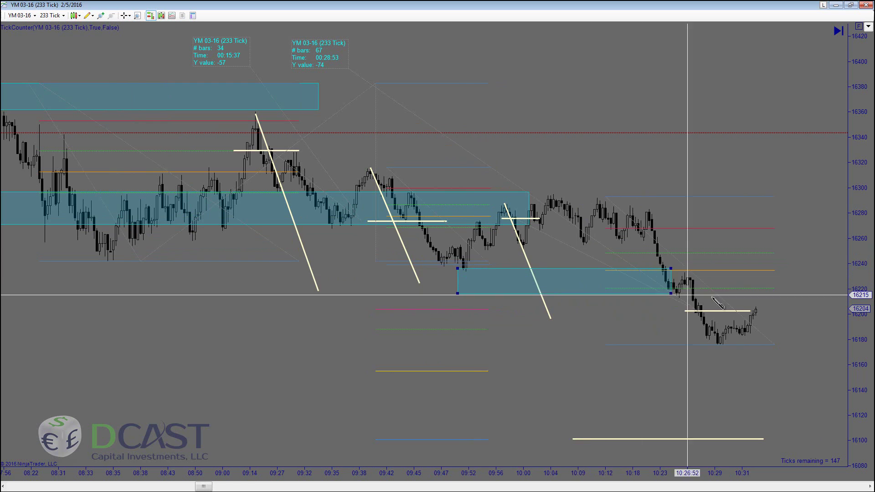
left_click(752, 298)
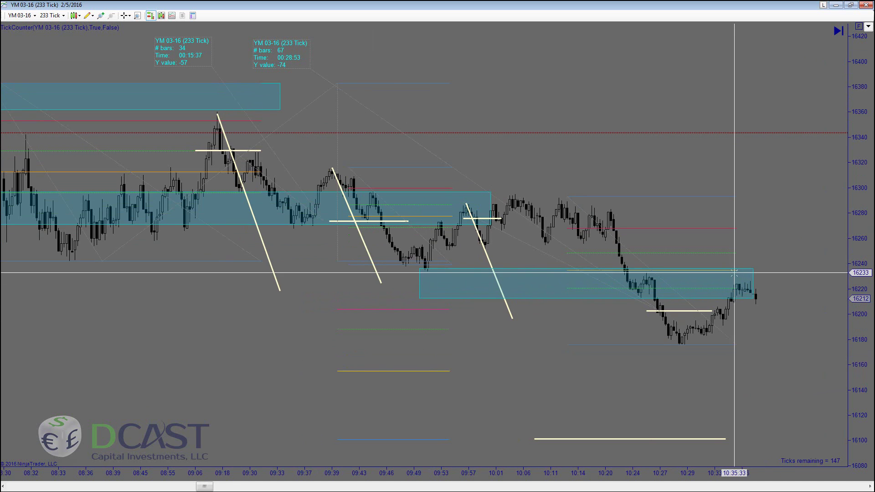
- Draw a short horizontal line at about 16212 from 10:37, and a longer one above it at about 16241
left_click(746, 299)
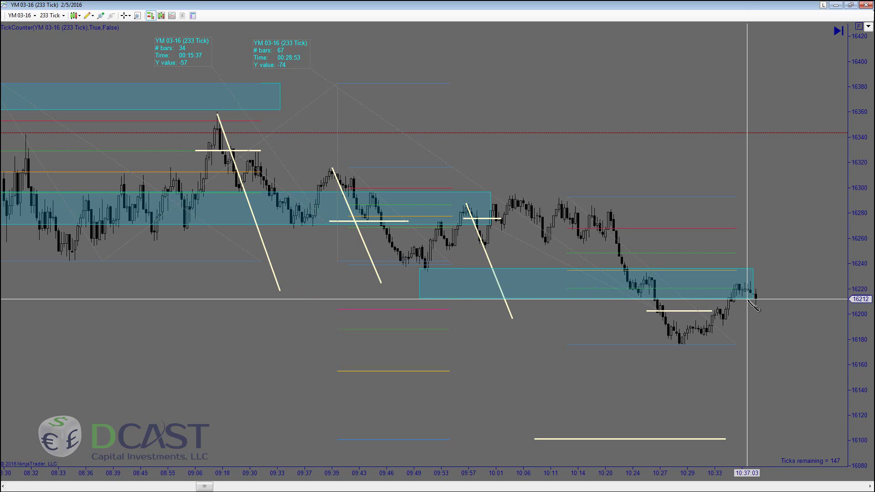
left_click(776, 300)
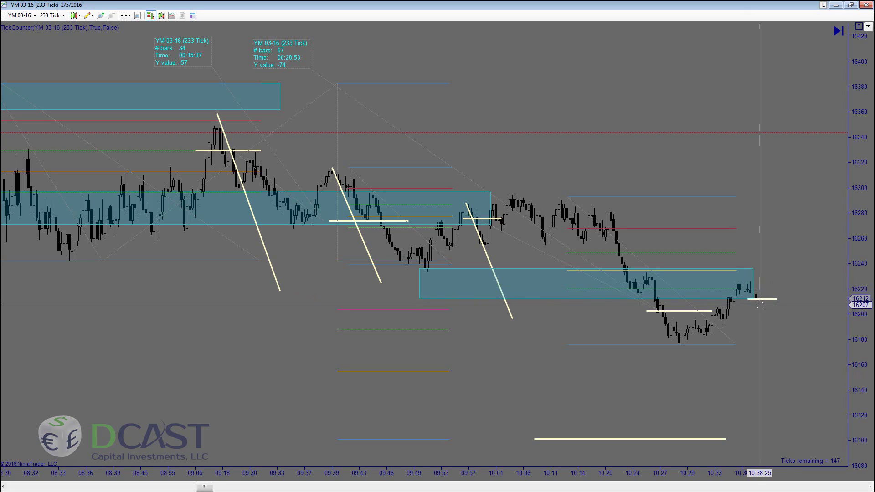
left_click(727, 263)
left_click(791, 262)
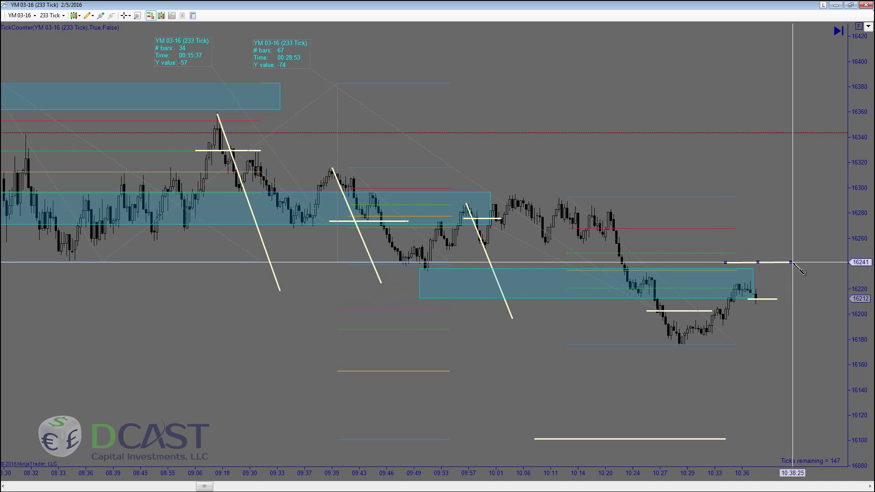
left_click(798, 269)
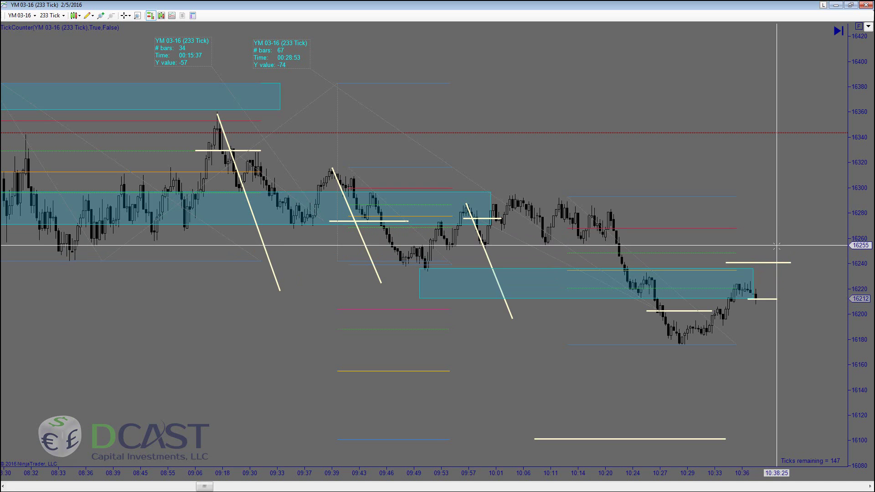
left_click(776, 299)
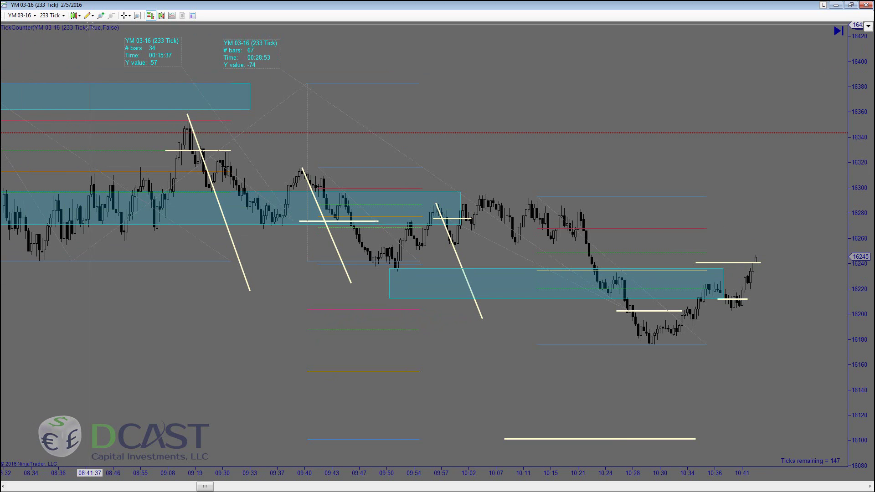
- Add a ruler from the 16212 line up to the 16241 line near 10:37, placing its label at about 16305 near 10:27
left_click(93, 17)
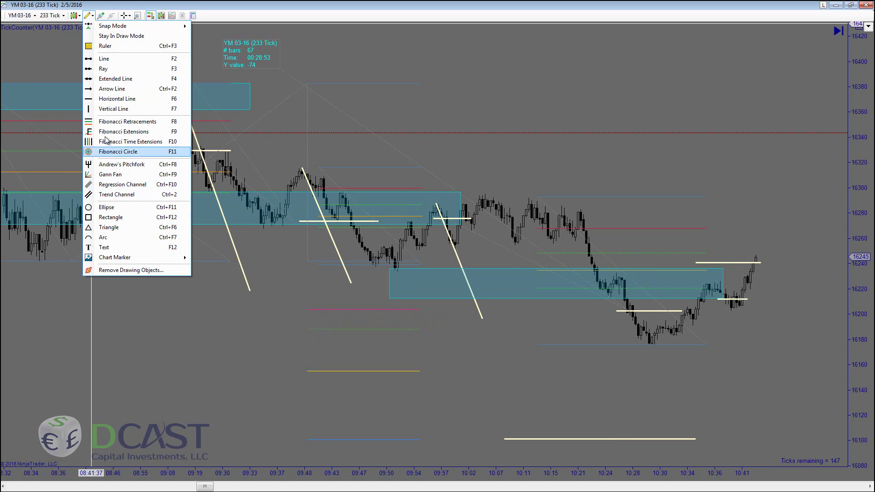
left_click(103, 59)
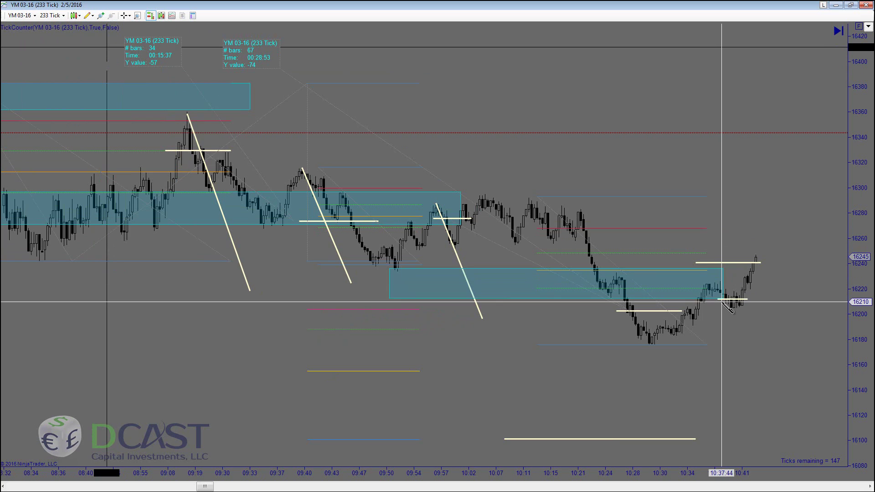
left_click(719, 264)
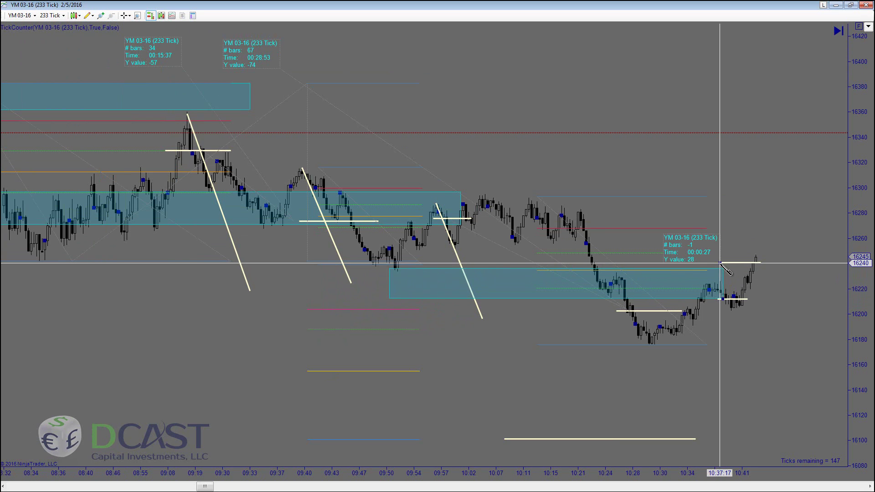
double_click(630, 181)
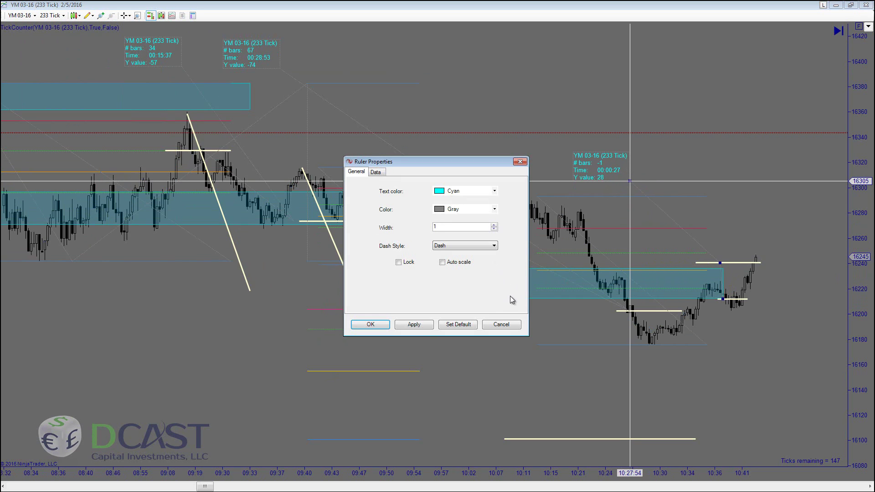
left_click(501, 324)
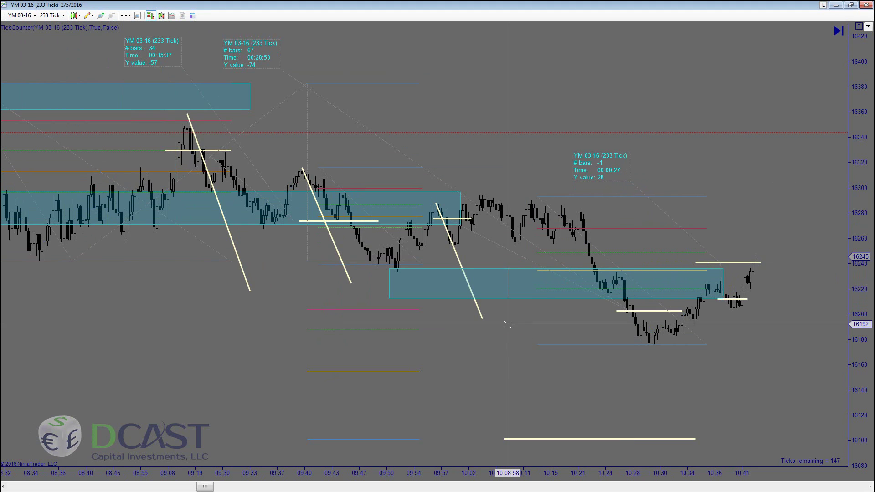